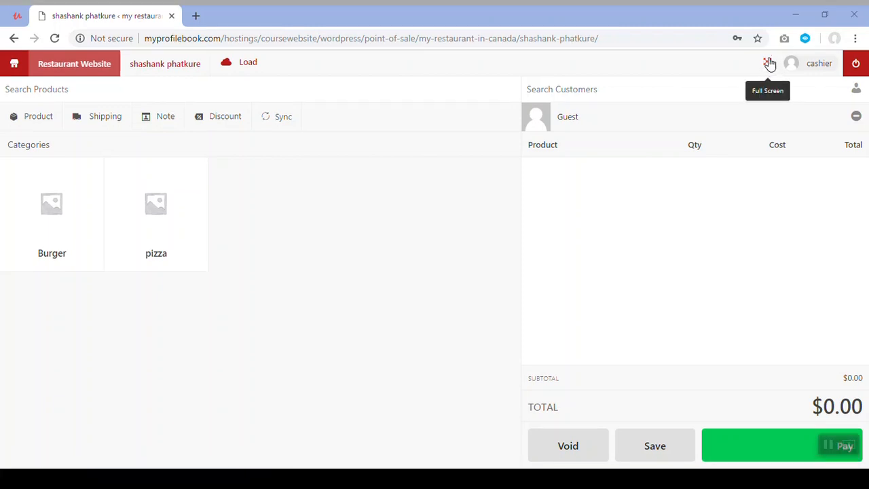
Switch the register to full screen and add ten Chicken burgers from the Burger category to the cart.
click(769, 63)
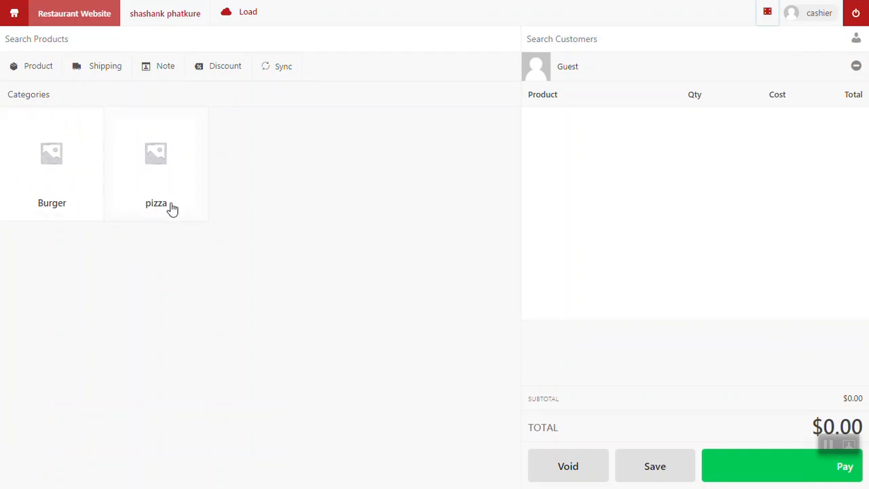
click(78, 200)
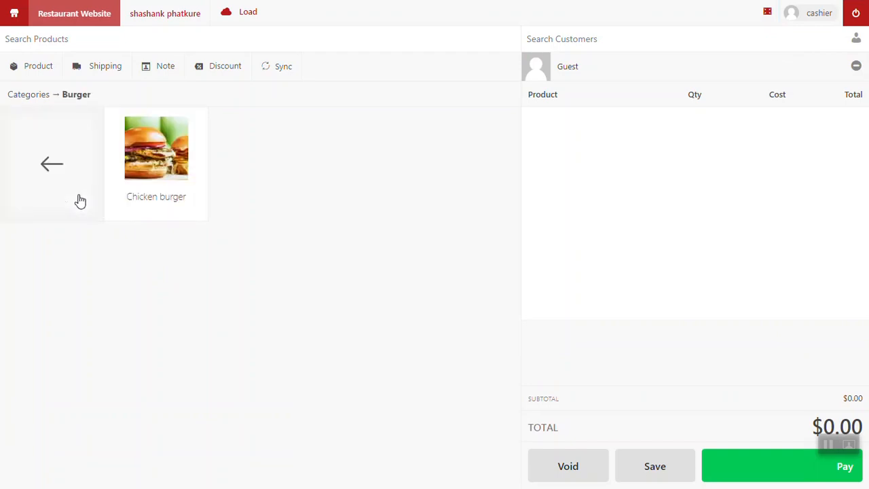
click(161, 197)
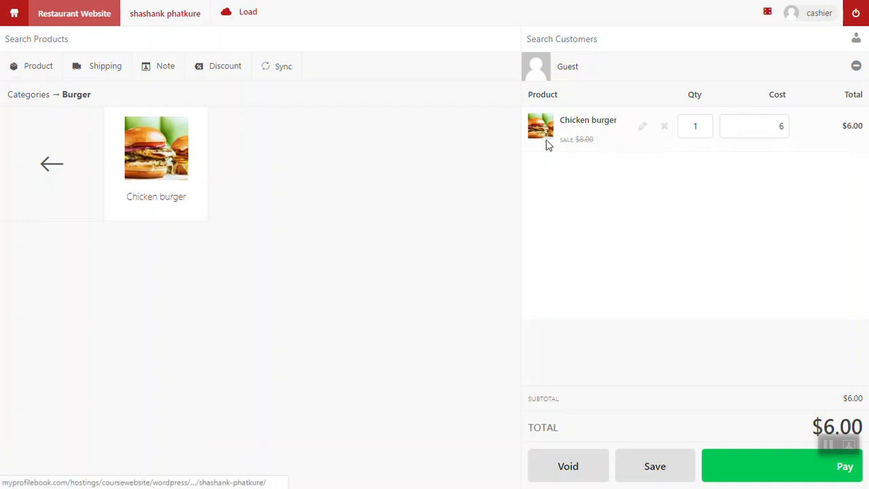
triple_click(171, 167)
double_click(171, 166)
double_click(171, 166)
double_click(171, 166)
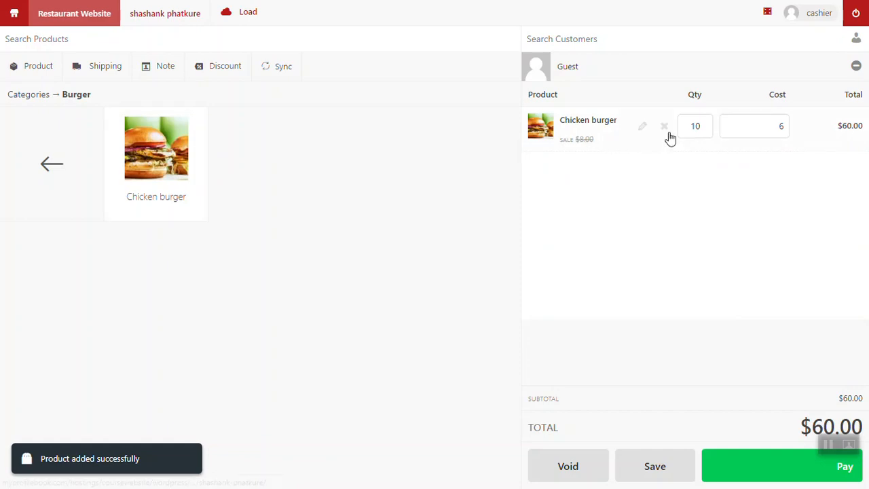
Set the Chicken burger's quantity to 30 and its unit cost to 65 in the cart.
click(693, 133)
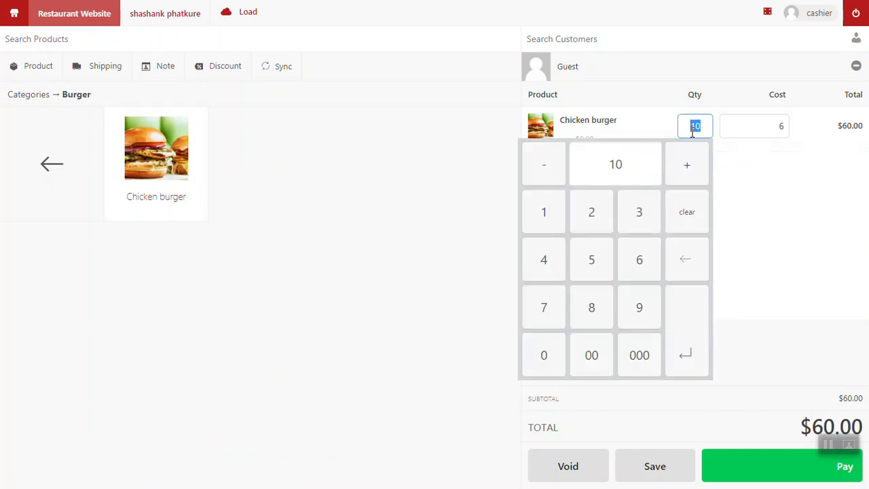
click(635, 216)
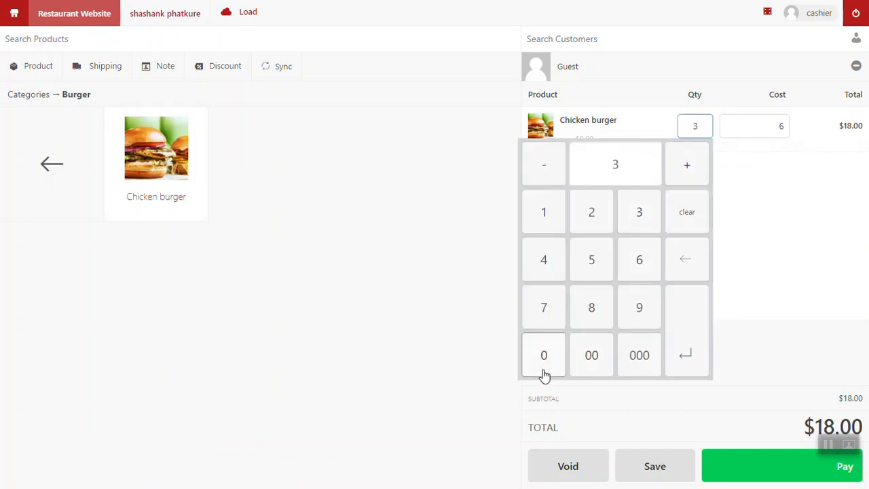
click(544, 372)
click(812, 300)
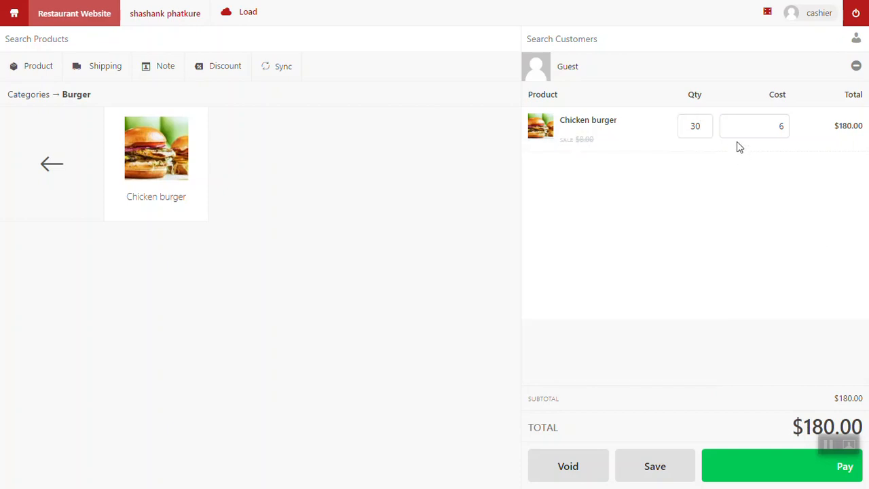
click(760, 121)
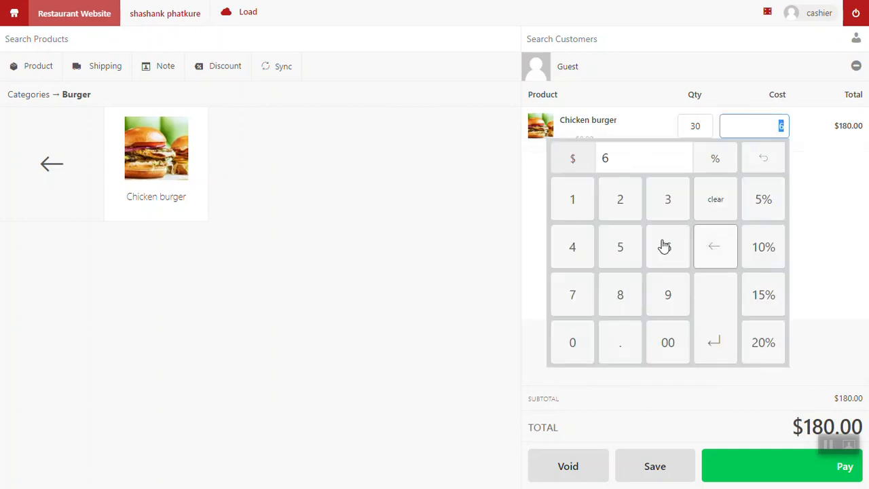
text(65)
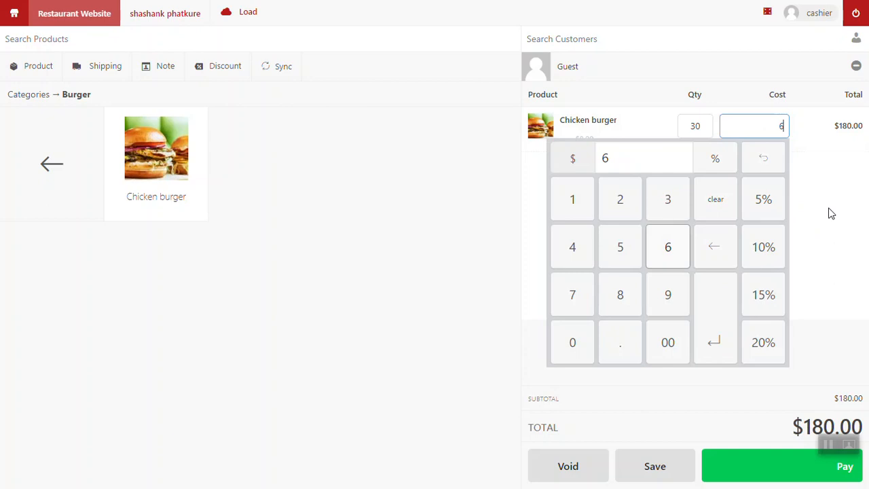
key(Return)
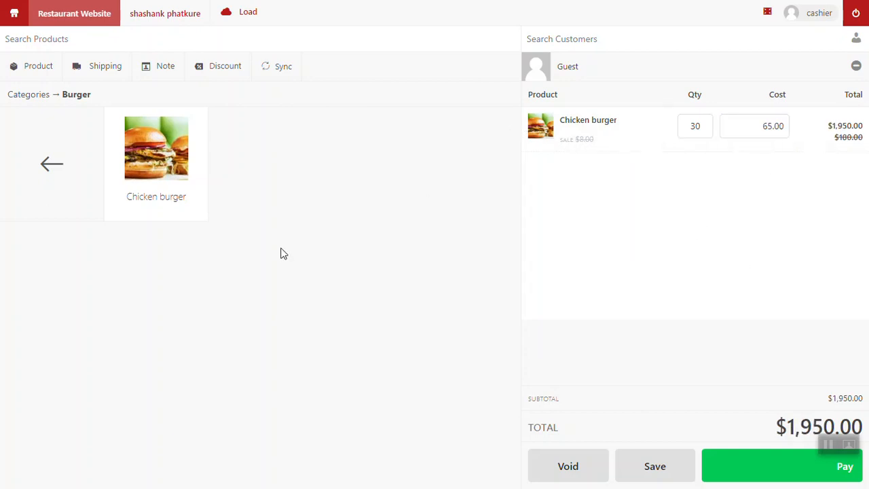
Look at the Cash on delivery and Check payments options for the order, and close the payment window without paying.
click(789, 467)
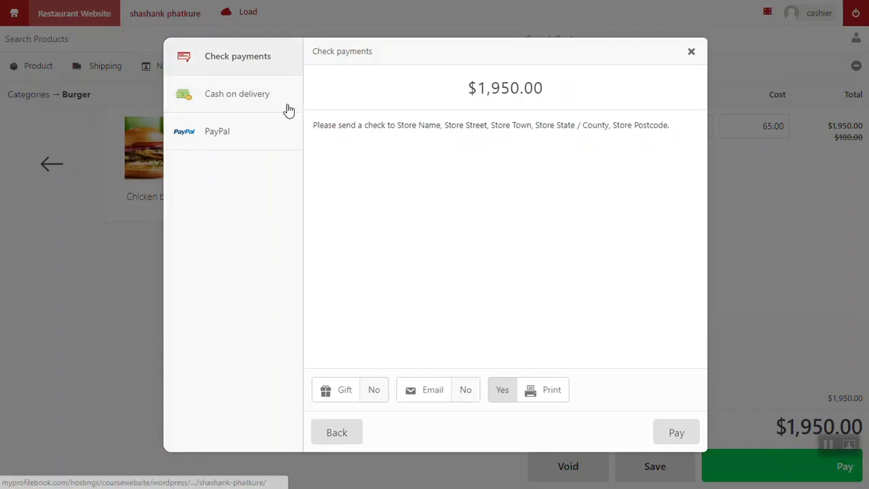
click(258, 94)
click(252, 60)
click(691, 53)
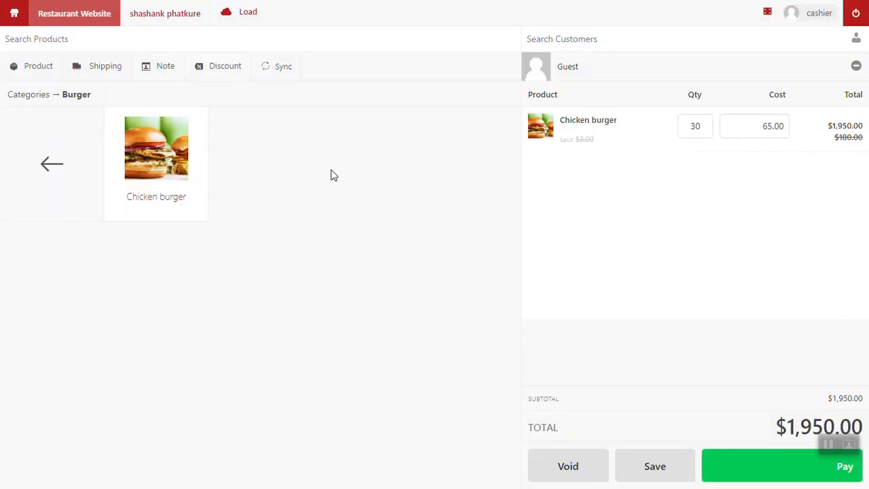
Add the note "hello world of wordpress" to the order and dismiss the payment window.
click(165, 67)
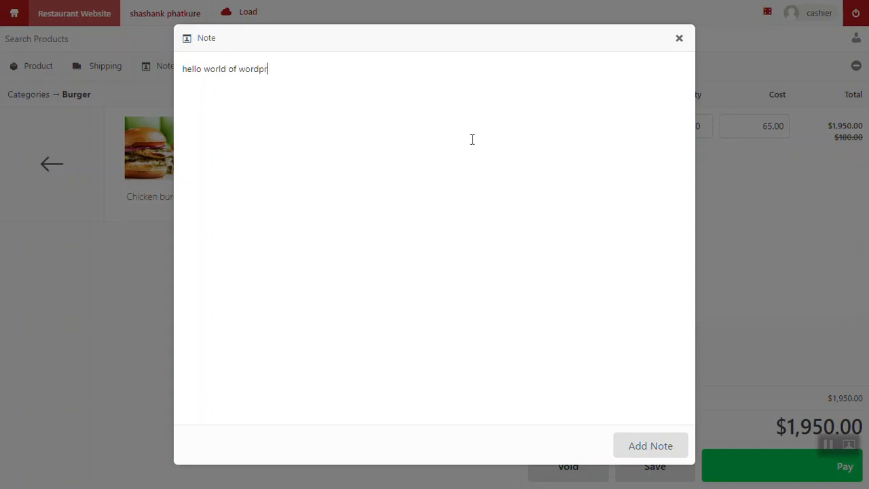
key(Return)
click(650, 446)
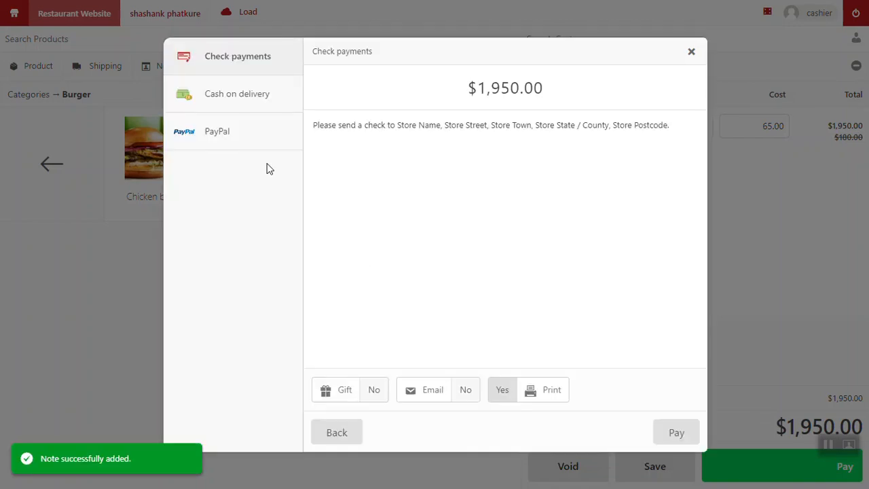
click(694, 53)
Enable shipping details for the order and fill in the customer's saved name, company, address and phone, with India as the country.
click(110, 70)
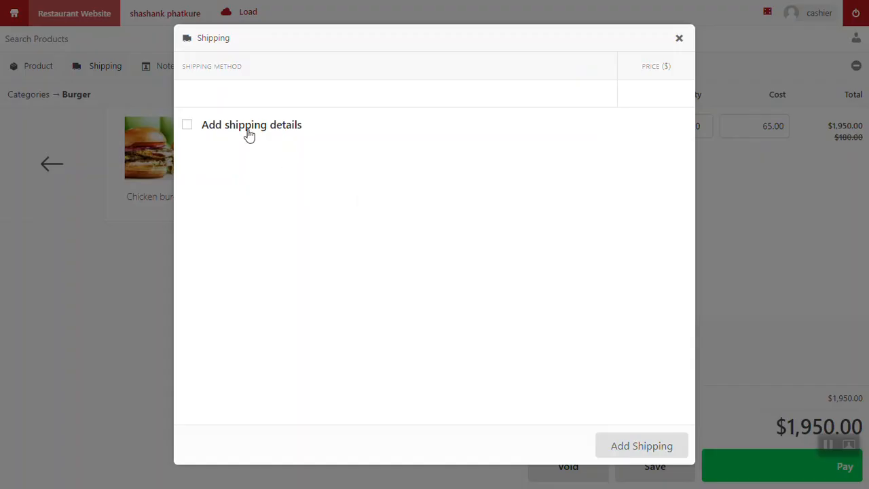
click(249, 129)
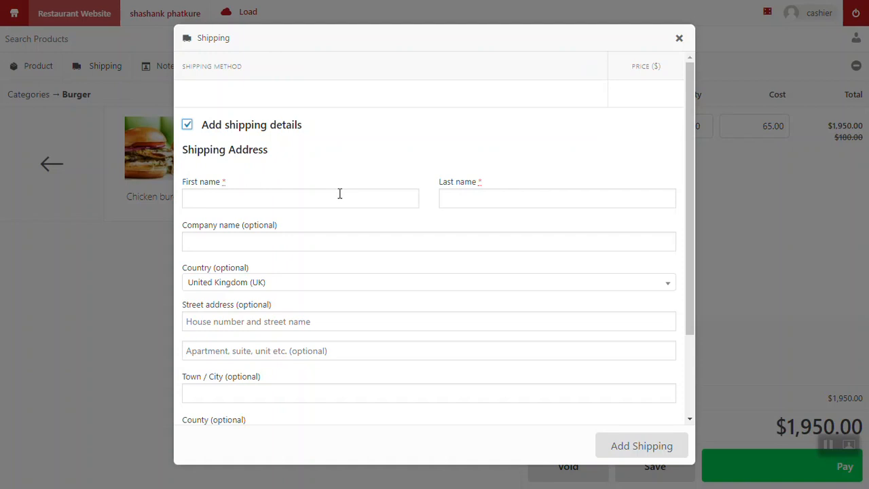
click(241, 189)
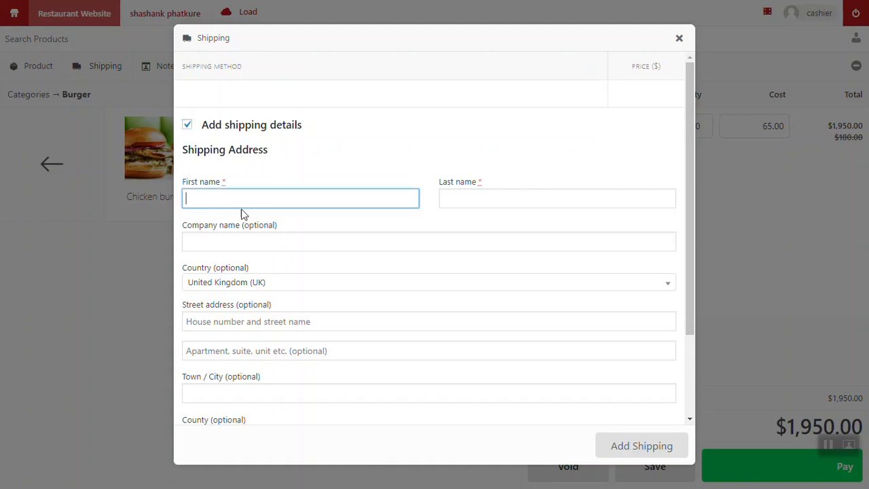
click(216, 197)
click(215, 197)
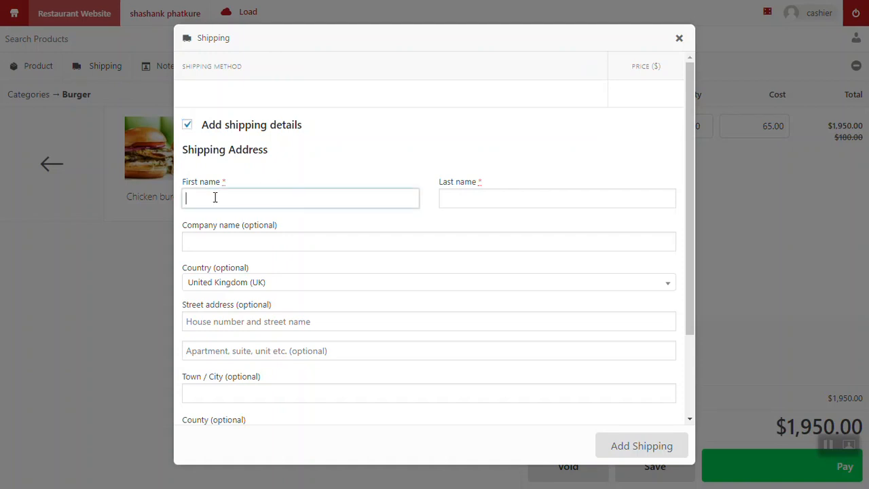
click(249, 196)
click(238, 233)
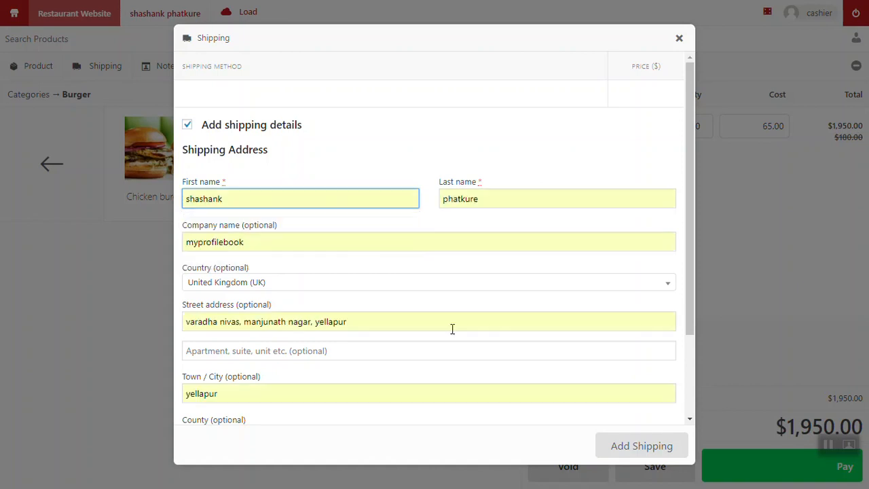
click(617, 445)
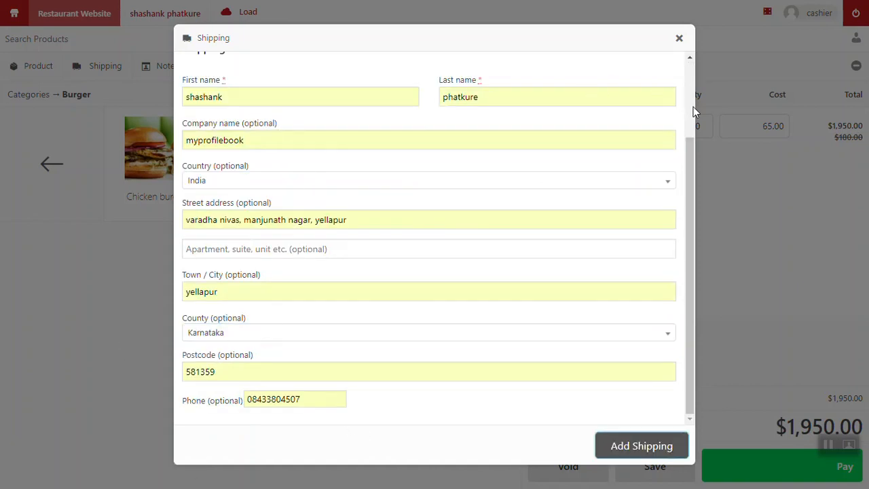
Set the shipping method to "home" with a price of $20 and add the shipping to the order.
scroll(694, 107, up, 3)
click(277, 93)
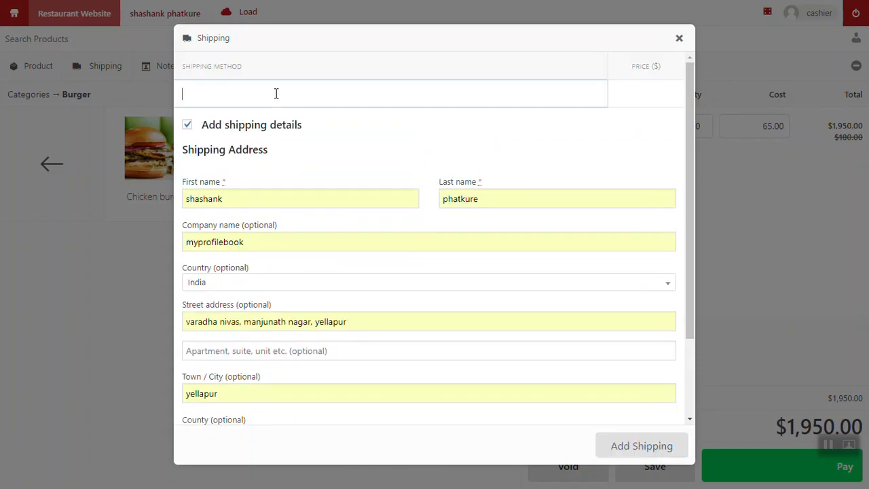
text(home)
click(637, 443)
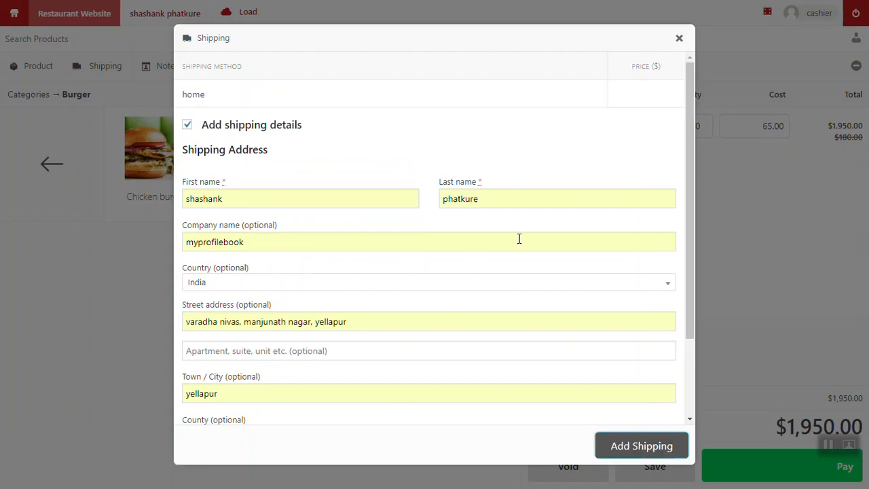
click(637, 95)
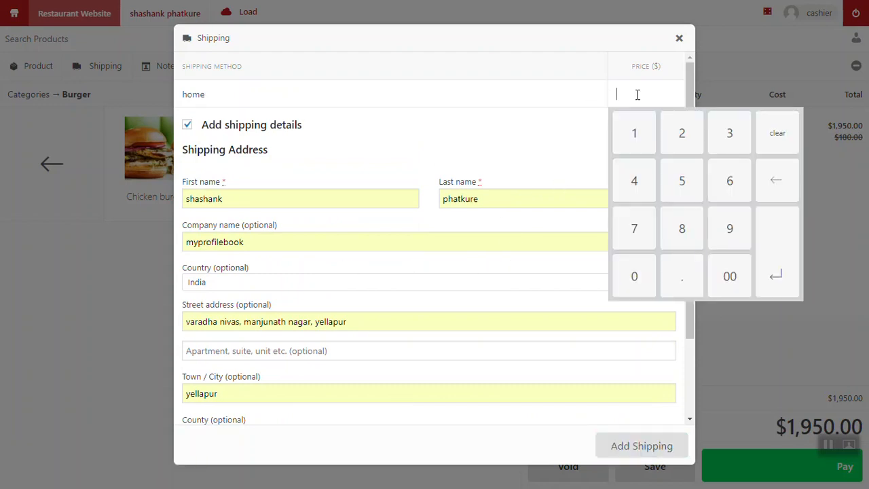
text(20)
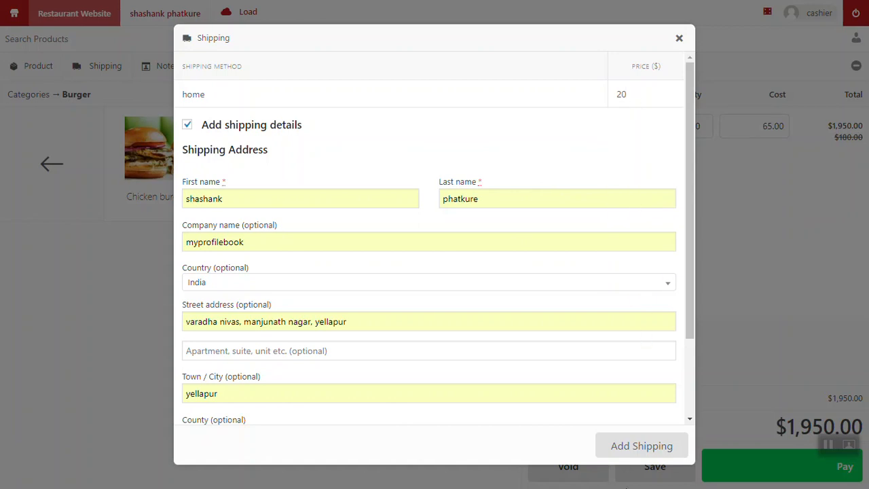
click(666, 448)
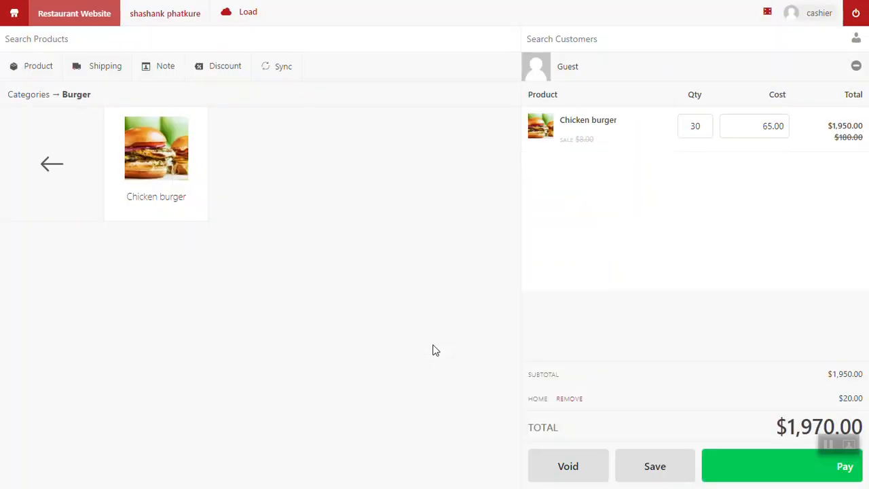
Add a custom product titled "home food" with a price of $5 to the order.
click(41, 69)
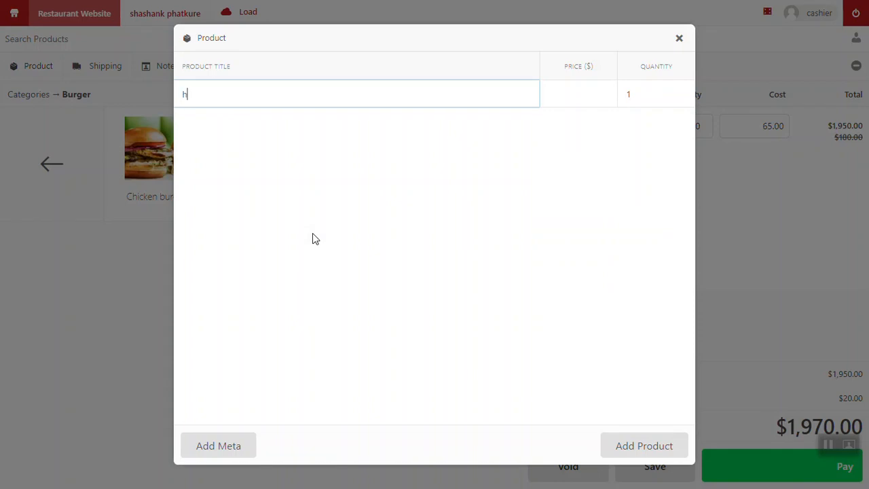
text(home food)
click(607, 95)
text(5)
click(645, 452)
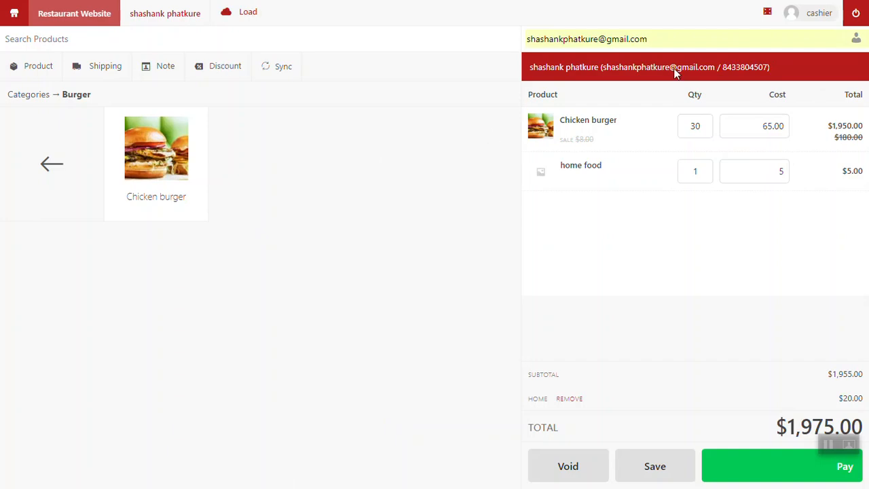
Assign the found registered customer to the order and save the order, cancelling the receipt print.
click(606, 74)
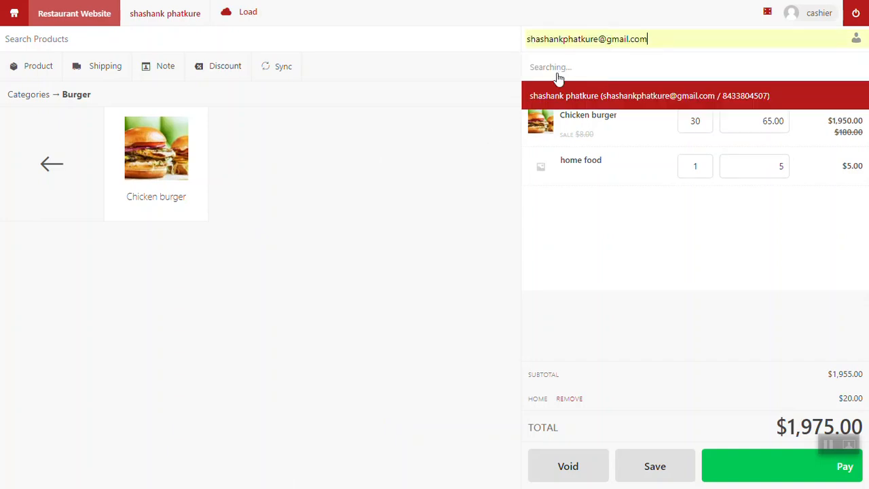
click(467, 75)
click(584, 50)
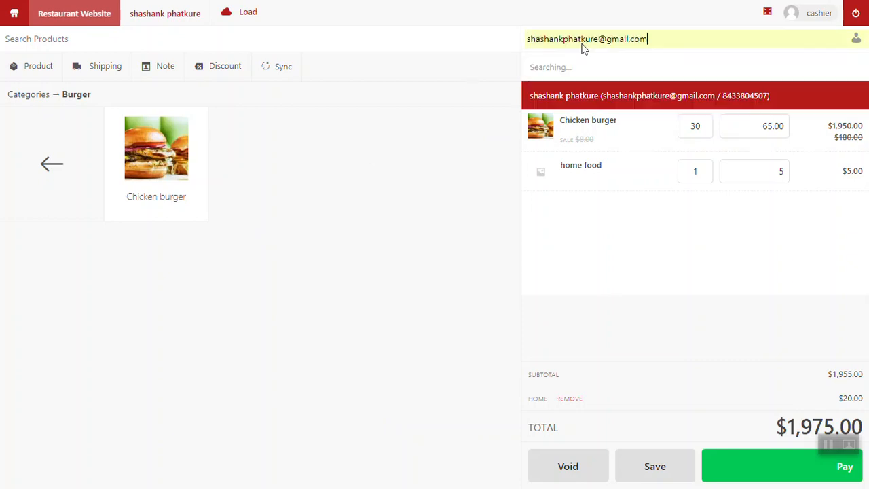
click(485, 95)
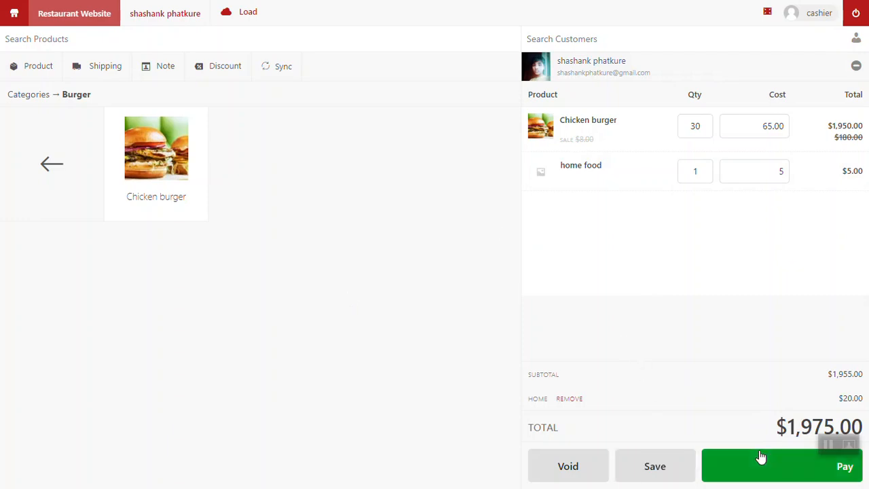
click(684, 470)
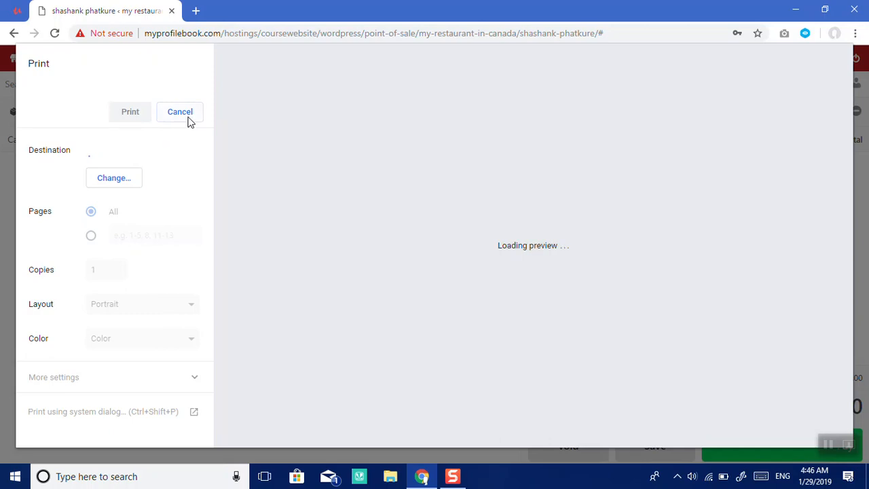
click(180, 113)
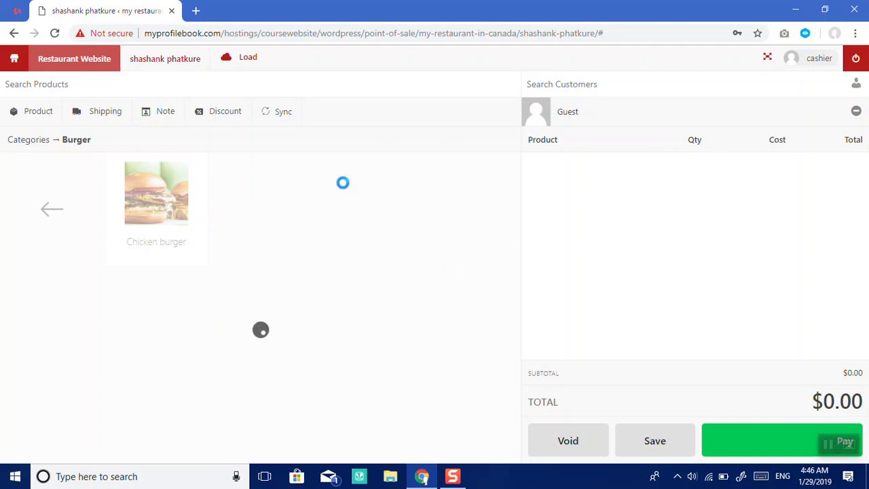
Load the saved pending-payment order from the retrieved sales list and close its note.
click(241, 60)
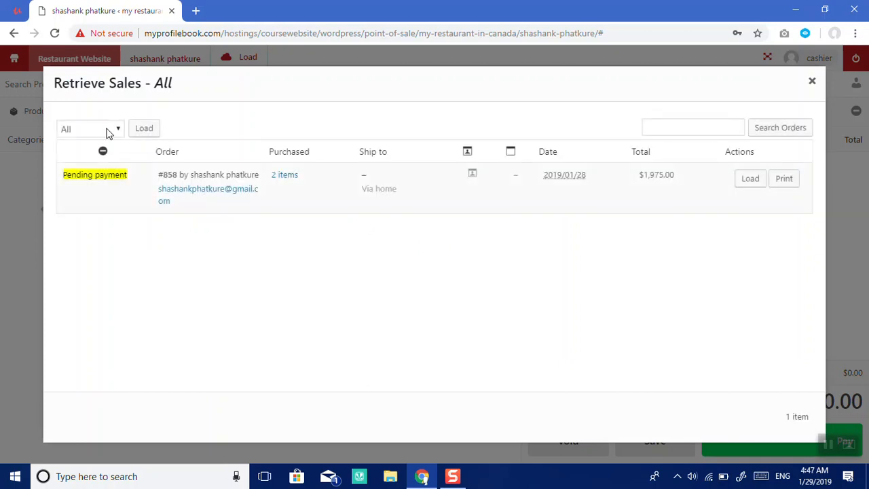
click(751, 179)
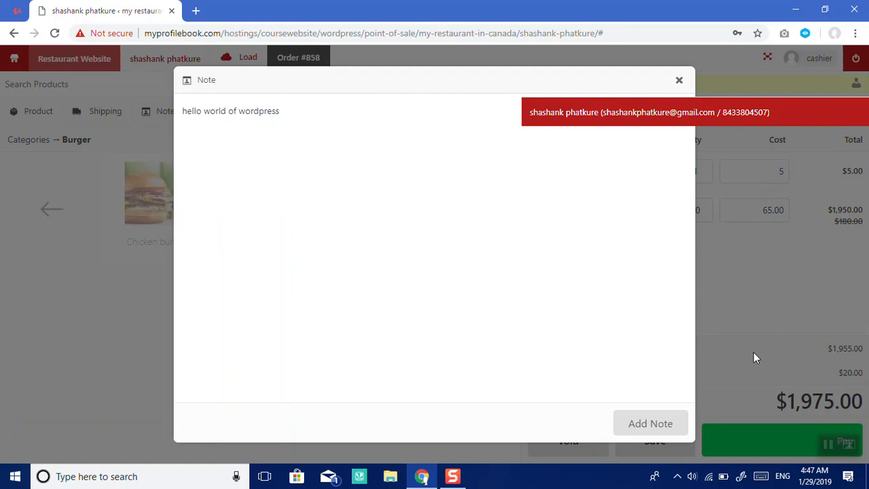
click(678, 80)
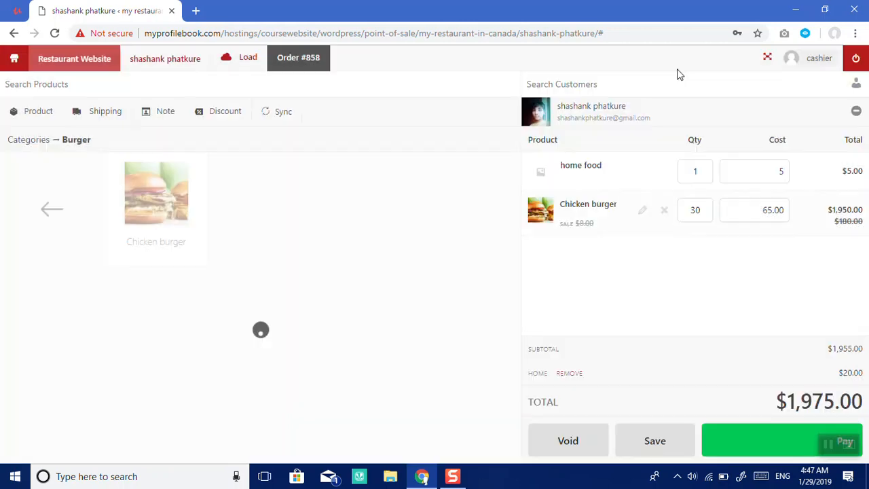
Pay the loaded order by Cash on delivery with 1975.00 tendered.
click(766, 442)
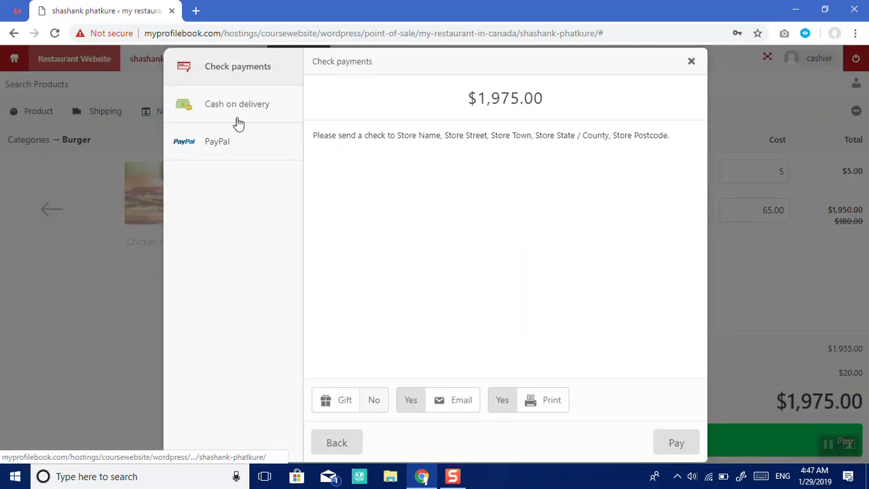
click(214, 109)
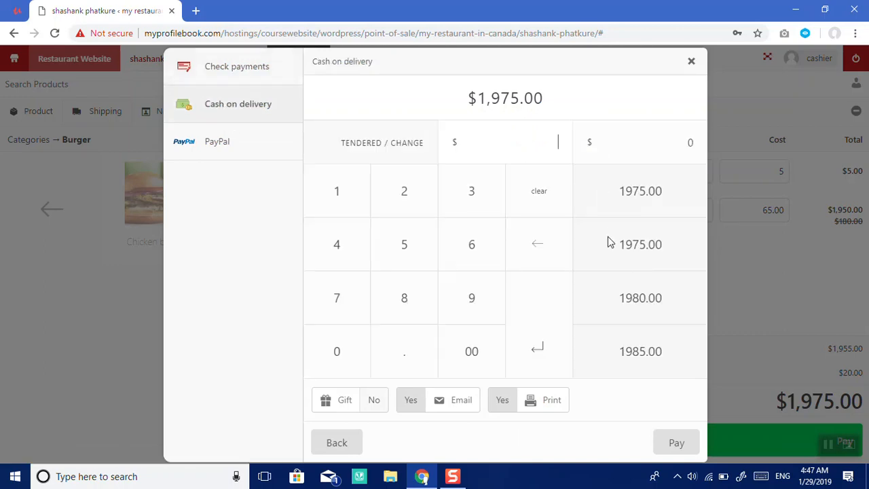
click(633, 214)
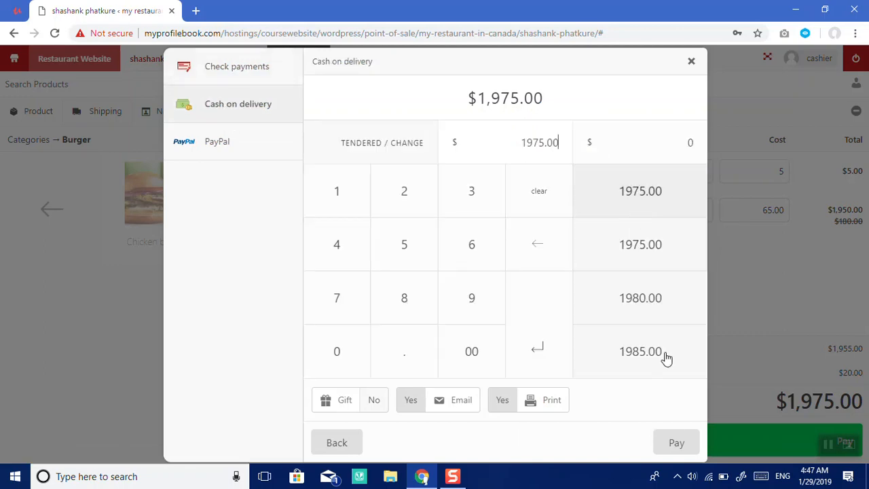
click(675, 444)
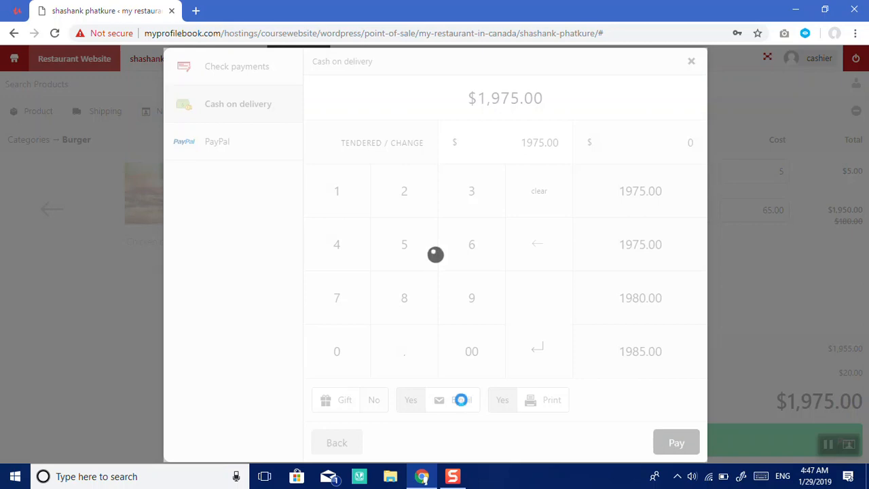